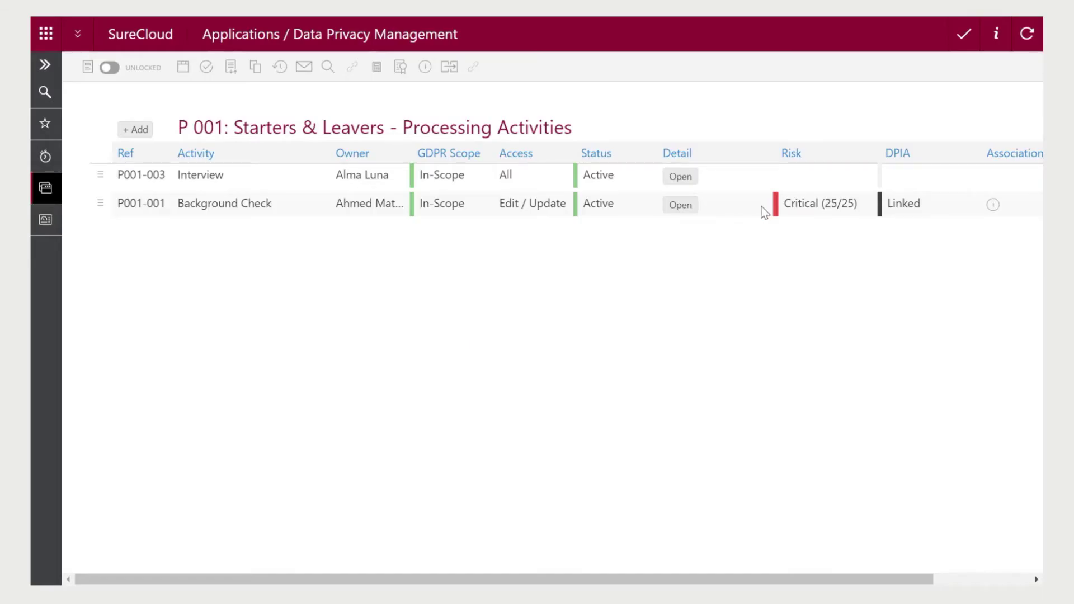
- Answer DPIA 001 screening: Yes to scoring individuals, No to automated decisions, for Background Check
click(678, 205)
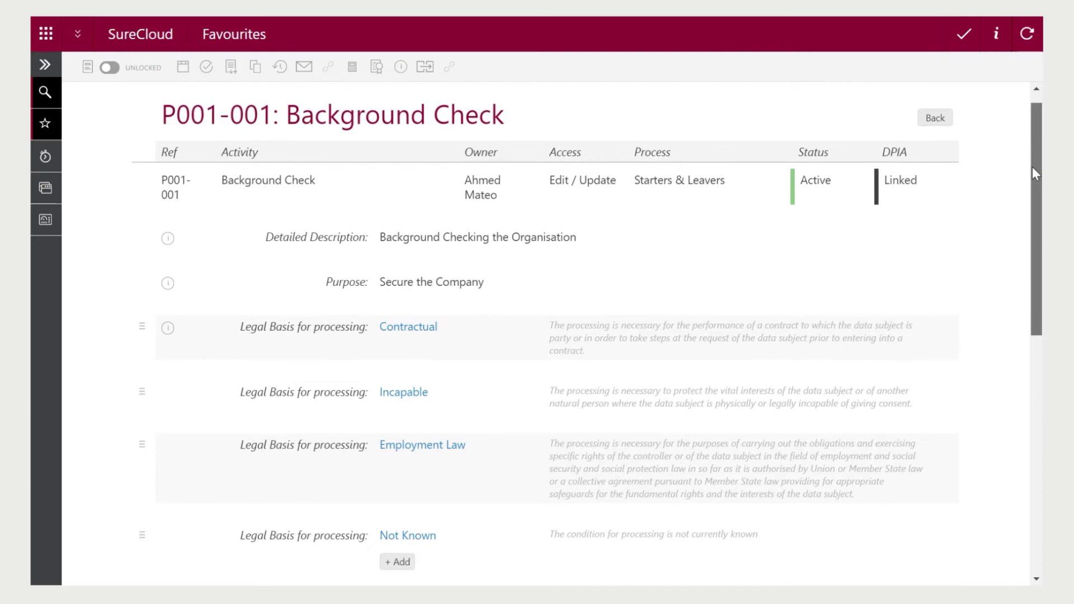
drag(1032, 167, 1036, 284)
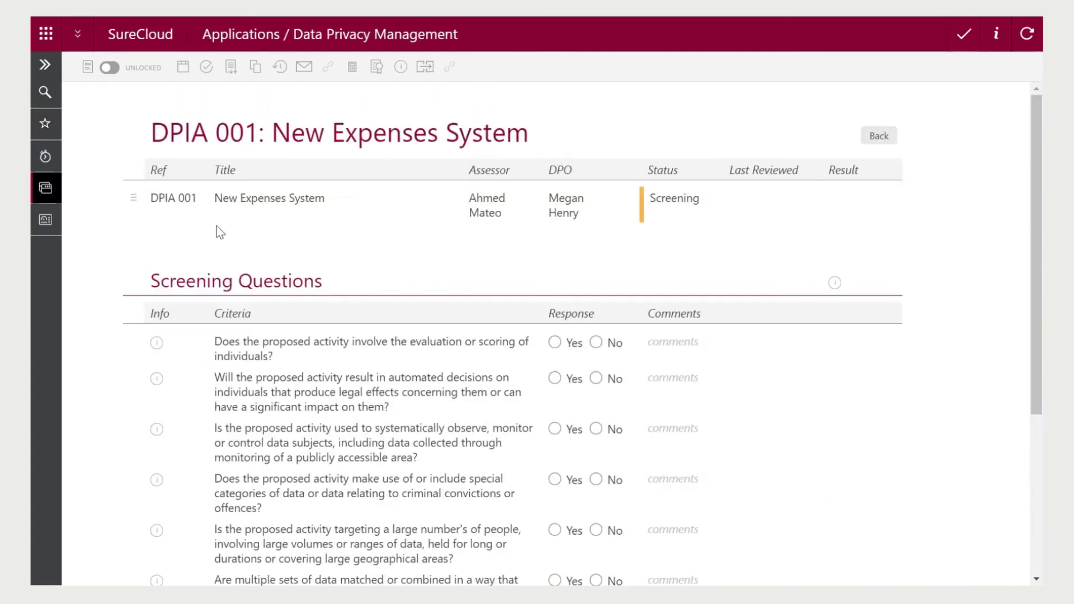
click(554, 344)
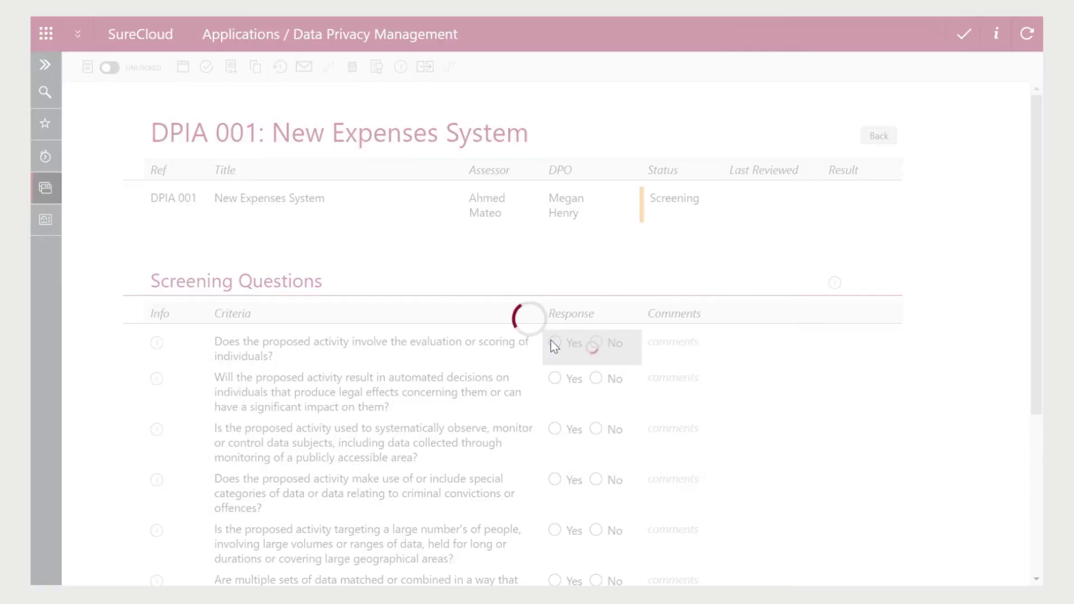
click(596, 378)
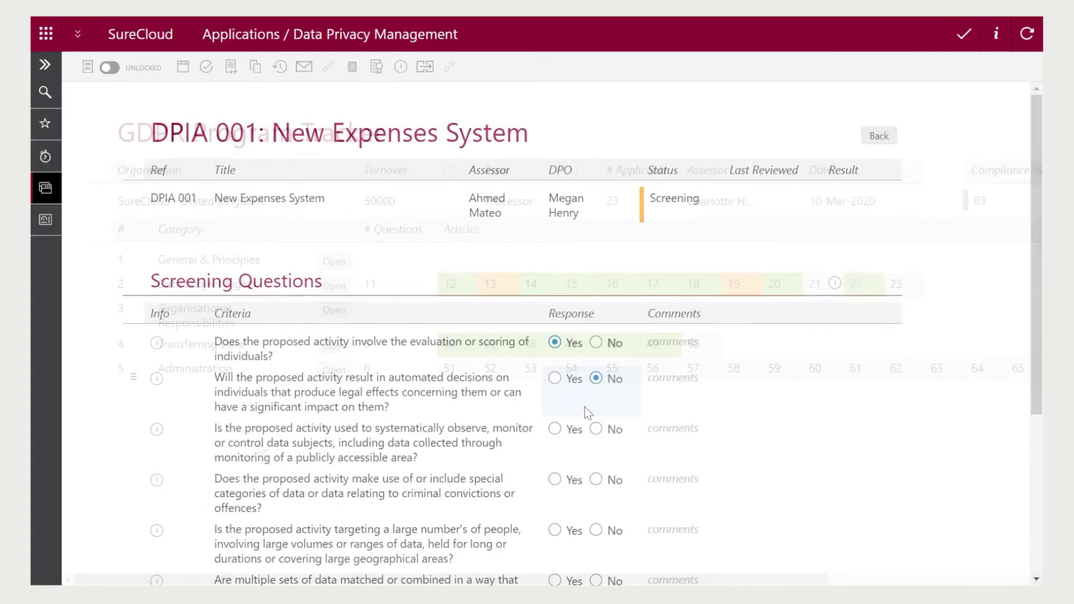
click(333, 285)
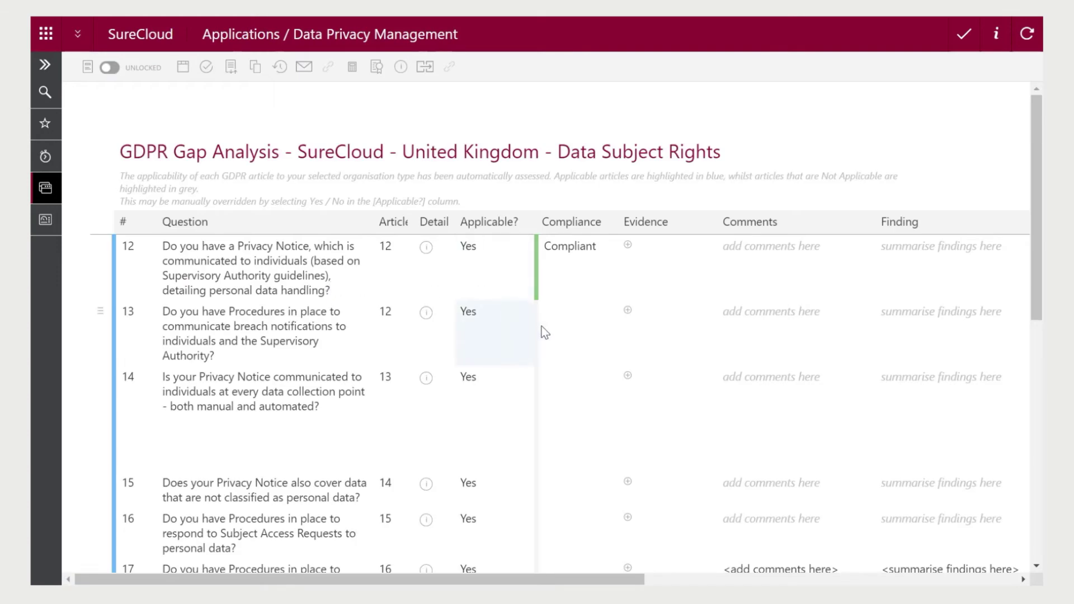
- Rate question 13 on breach notification procedures as Compliant and confirm
click(577, 333)
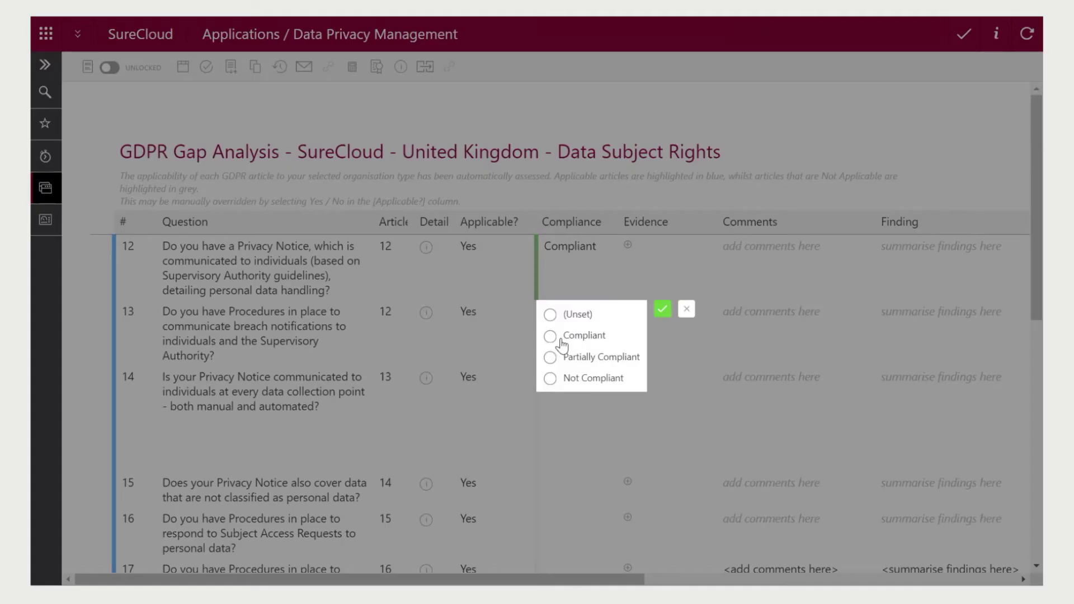
click(664, 314)
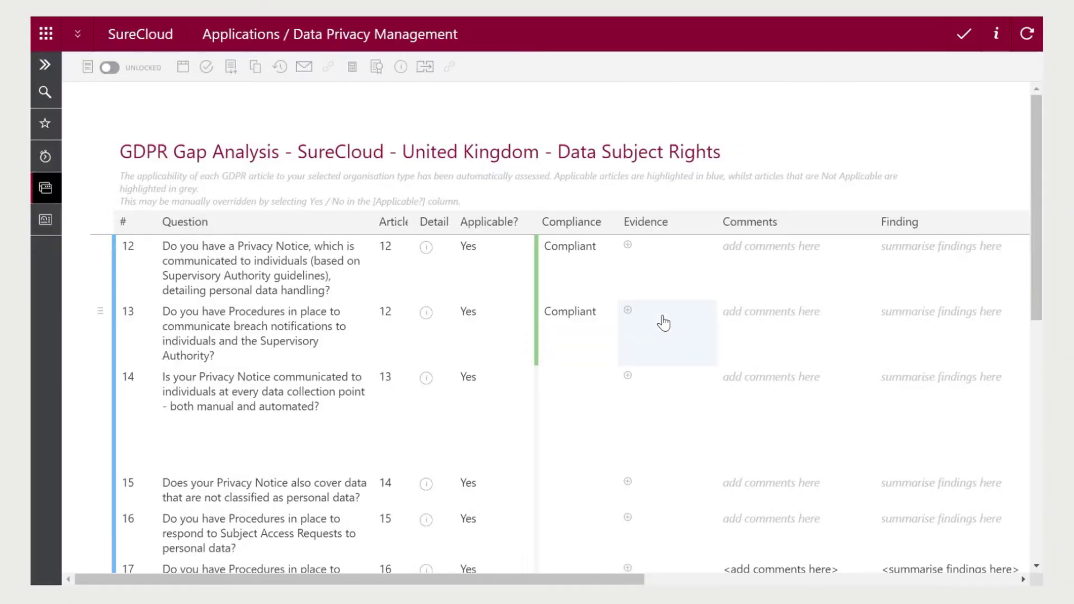